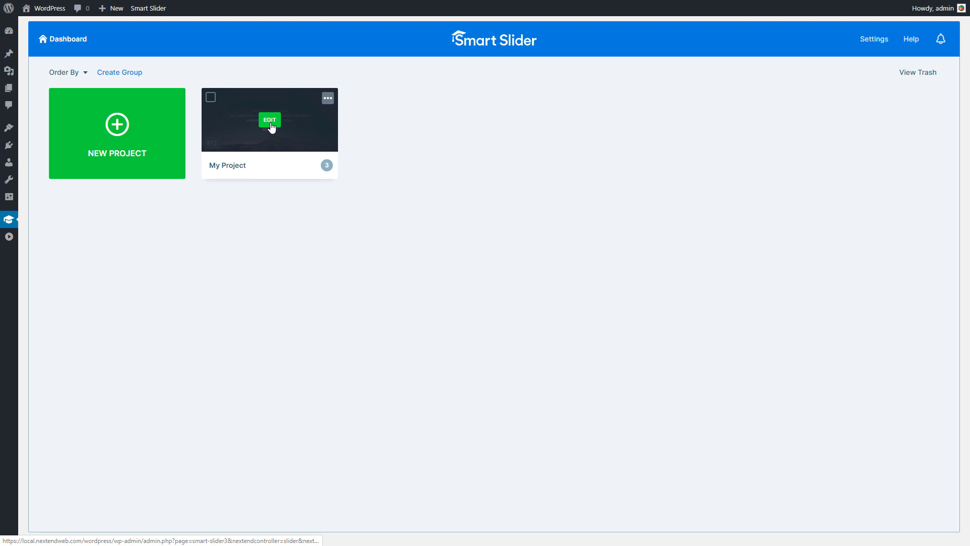
- Open the My Project slider (ID 12) in the editor to see its three slides
{"action": "left_click", "coordinate": [270, 124]}
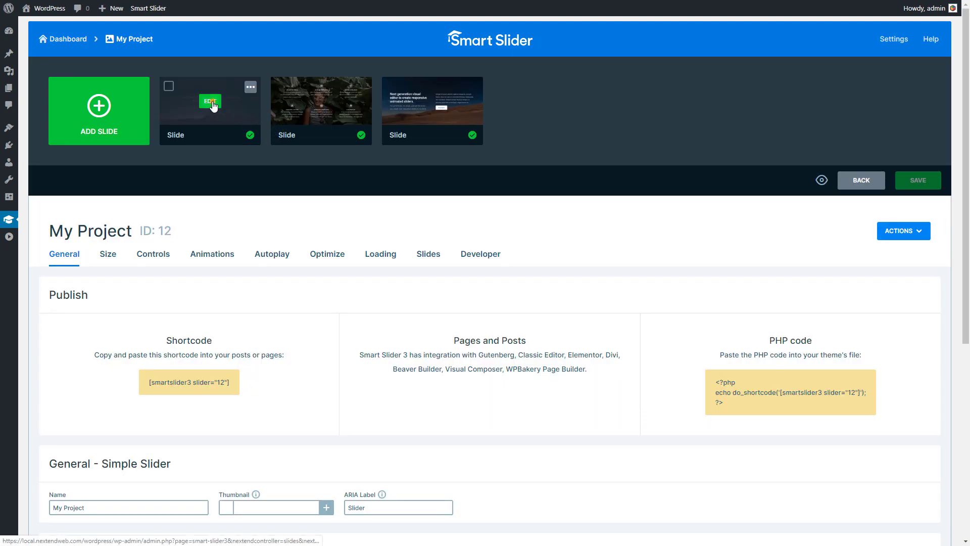
- Open the starry mountain slide in the slide editor and briefly view the other slide thumbnails
{"action": "left_click", "coordinate": [212, 104]}
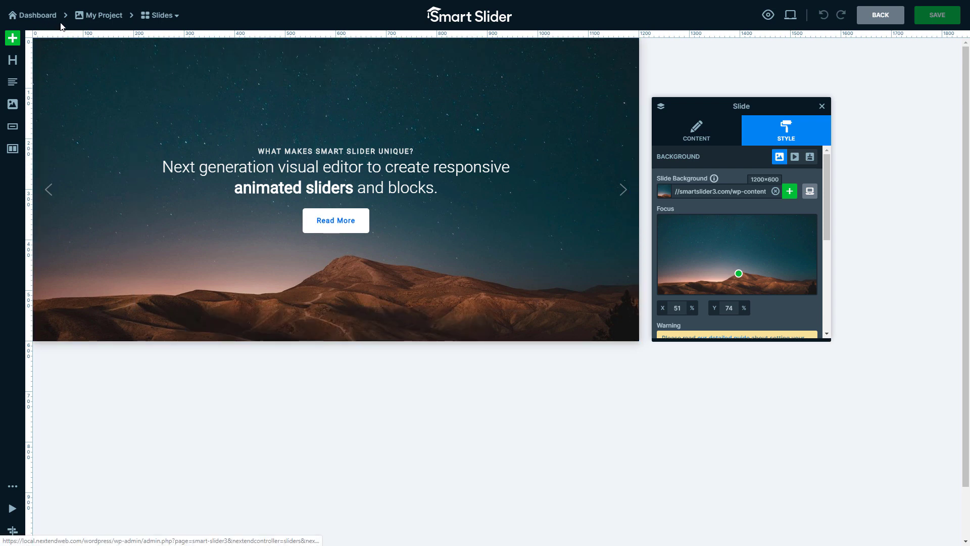
{"action": "left_click", "coordinate": [162, 16]}
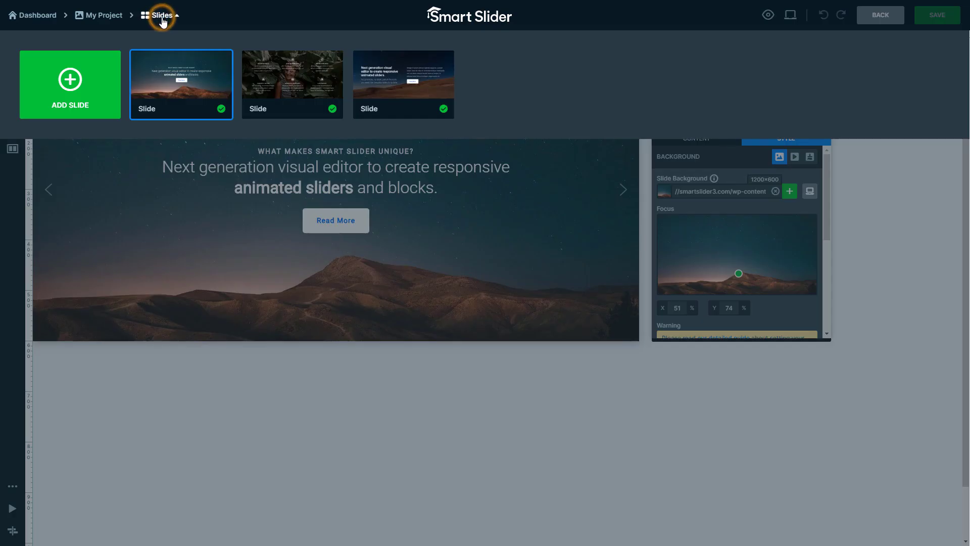
{"action": "left_click", "coordinate": [161, 17]}
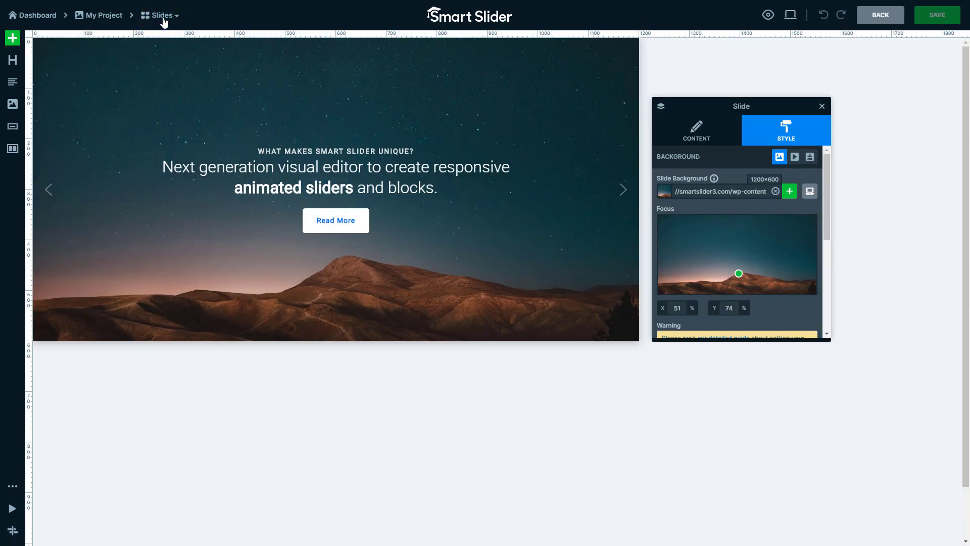
{"action": "left_click", "coordinate": [768, 17]}
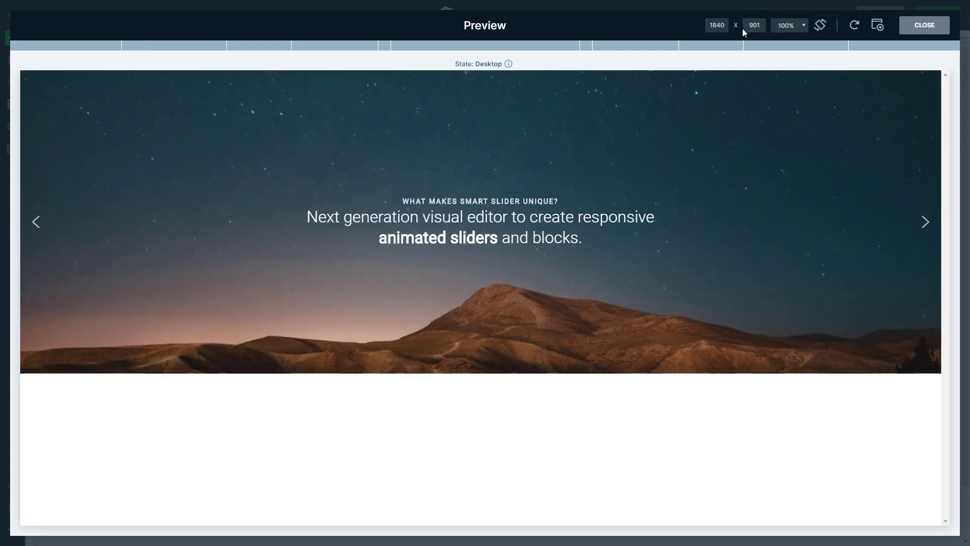
{"action": "left_click", "coordinate": [721, 47]}
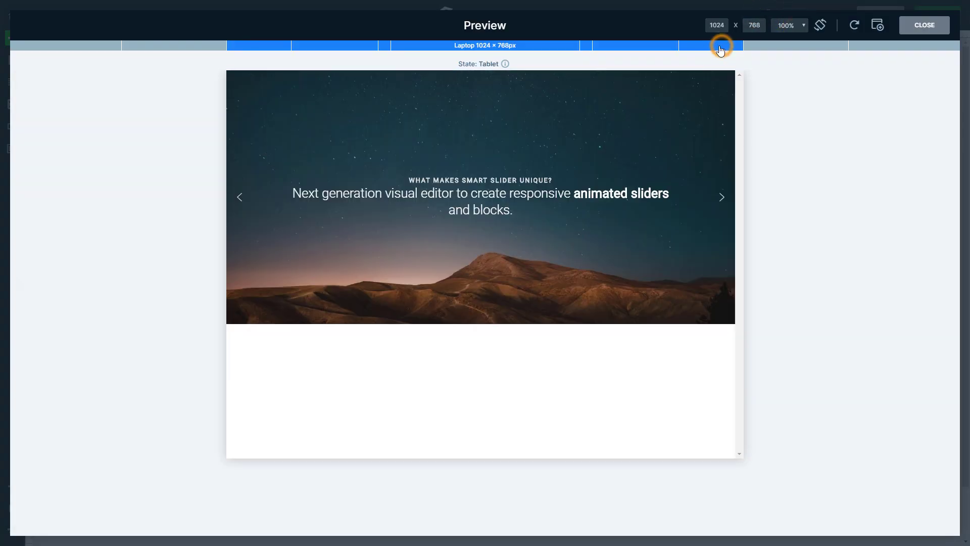
{"action": "left_click", "coordinate": [552, 48]}
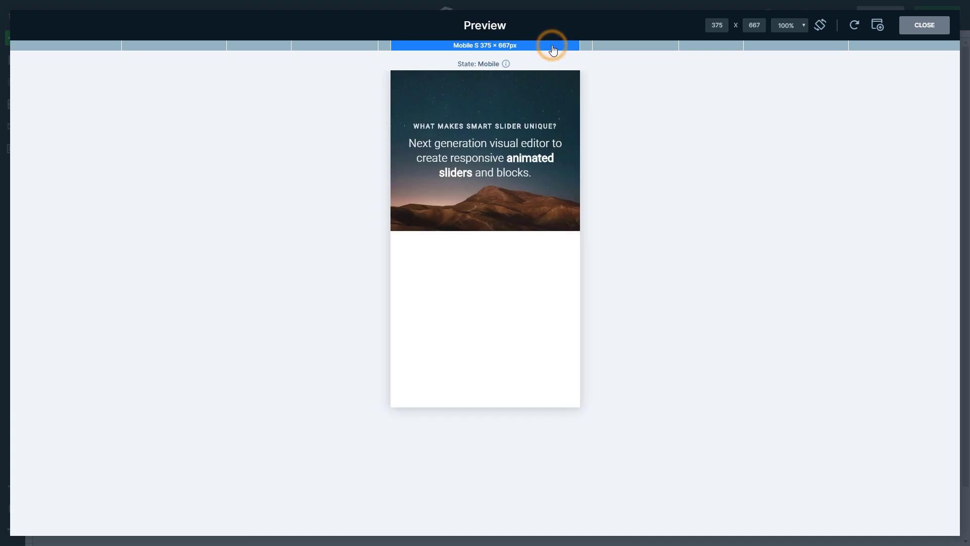
{"action": "left_click", "coordinate": [911, 31]}
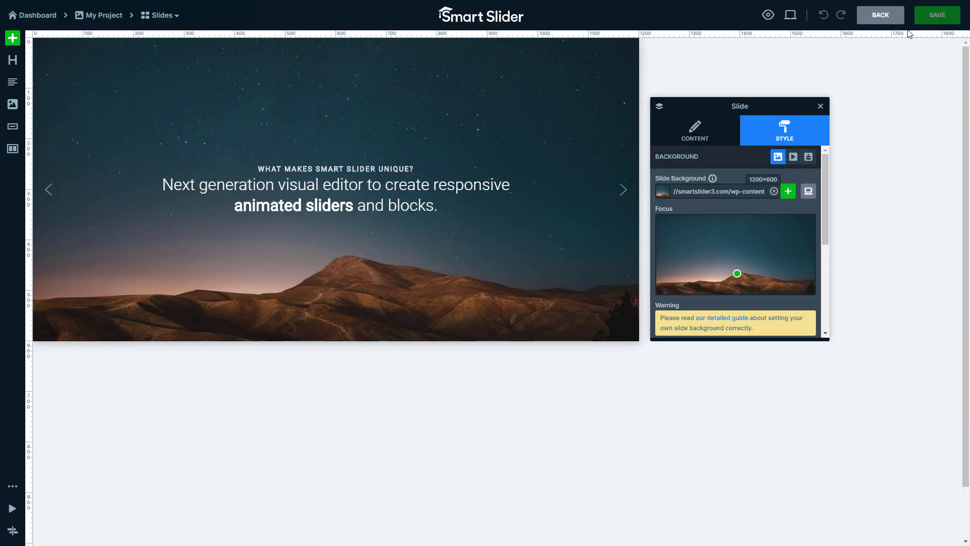
{"action": "mouse_move", "coordinate": [790, 16]}
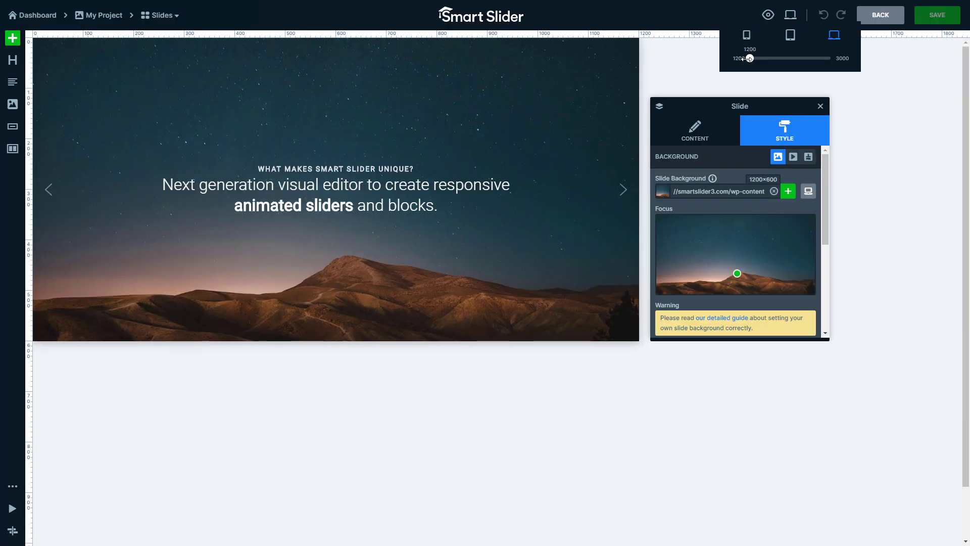
{"action": "mouse_move", "coordinate": [750, 58]}
{"action": "left_mouse_down"}
{"action": "mouse_move", "coordinate": [764, 58]}
{"action": "mouse_move", "coordinate": [749, 58]}
{"action": "left_mouse_up"}
{"action": "left_click", "coordinate": [790, 35]}
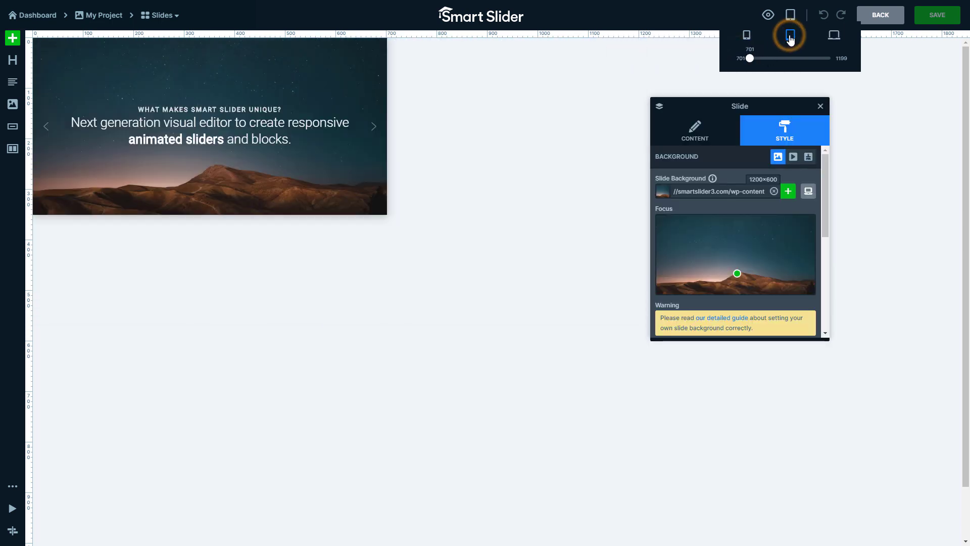
{"action": "left_click", "coordinate": [748, 38]}
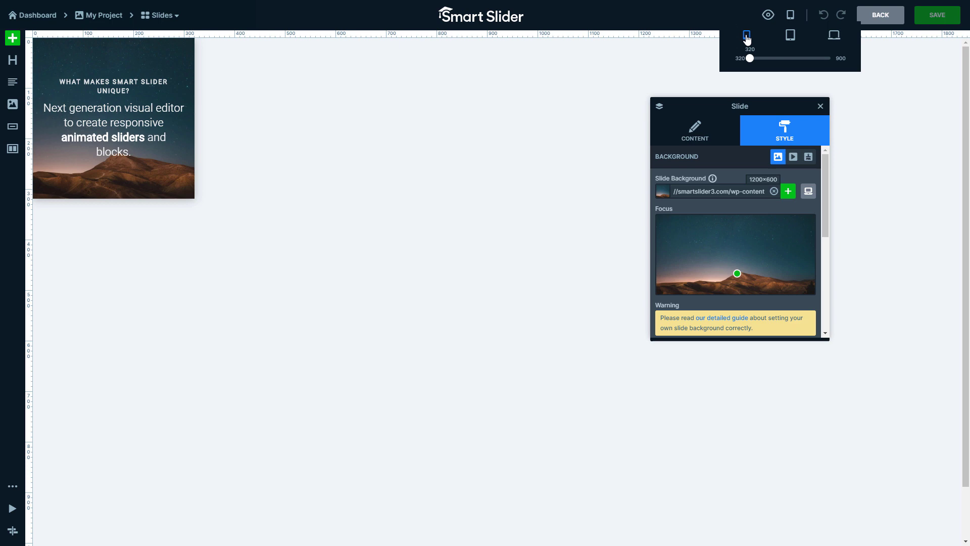
{"action": "left_click", "coordinate": [834, 37]}
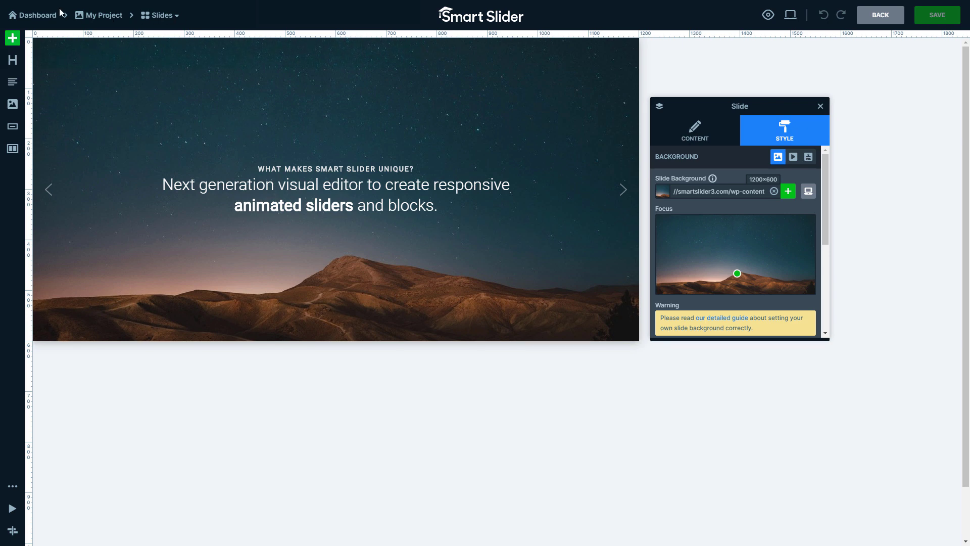
- Browse the Add Layer list of layer types, then close it to show the bare canvas
{"action": "left_click", "coordinate": [11, 39]}
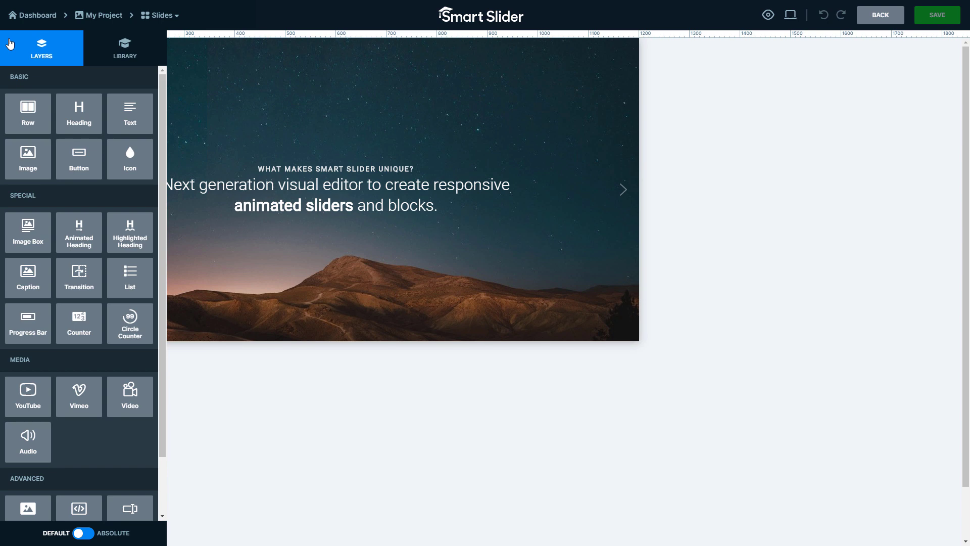
{"action": "left_click_drag", "start_coordinate": [162, 123], "coordinate": [157, 188]}
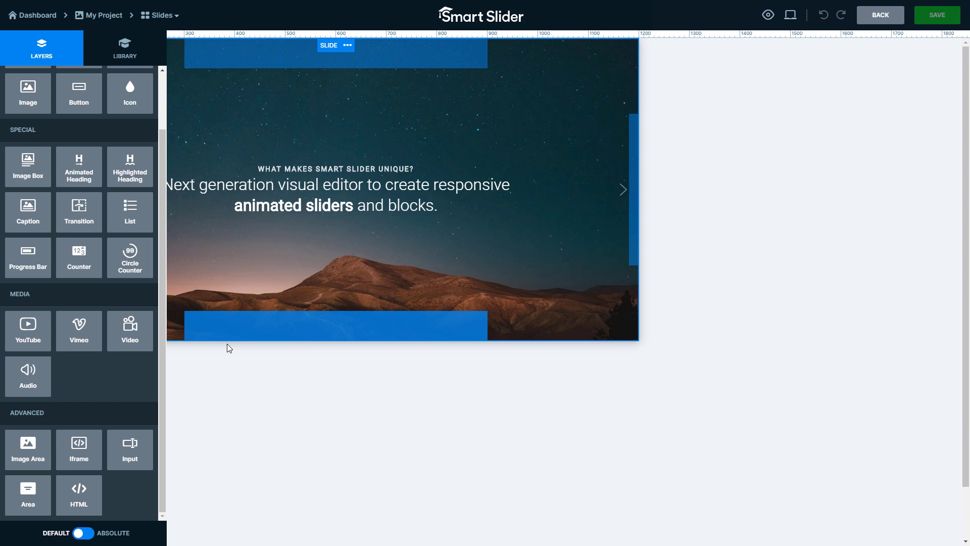
{"action": "left_click", "coordinate": [238, 367]}
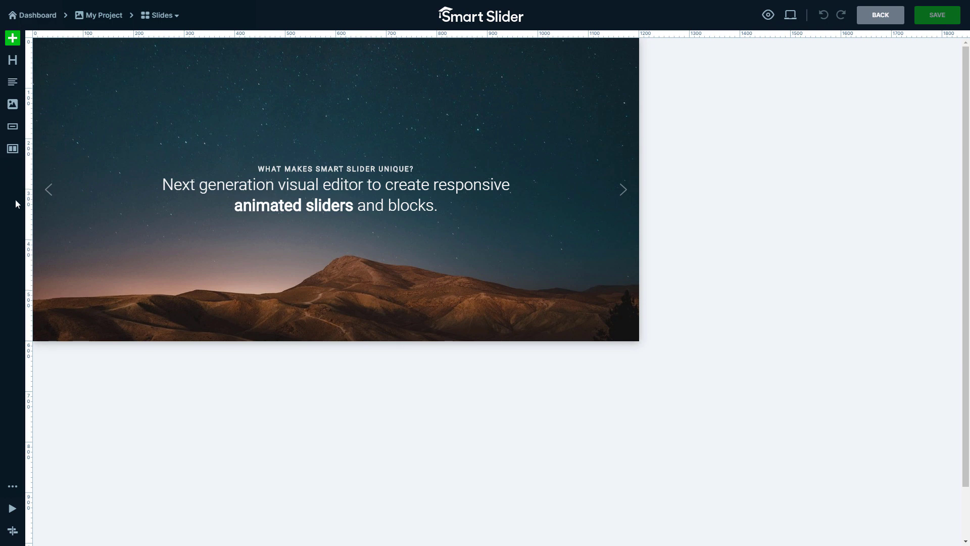
{"action": "left_click", "coordinate": [13, 484]}
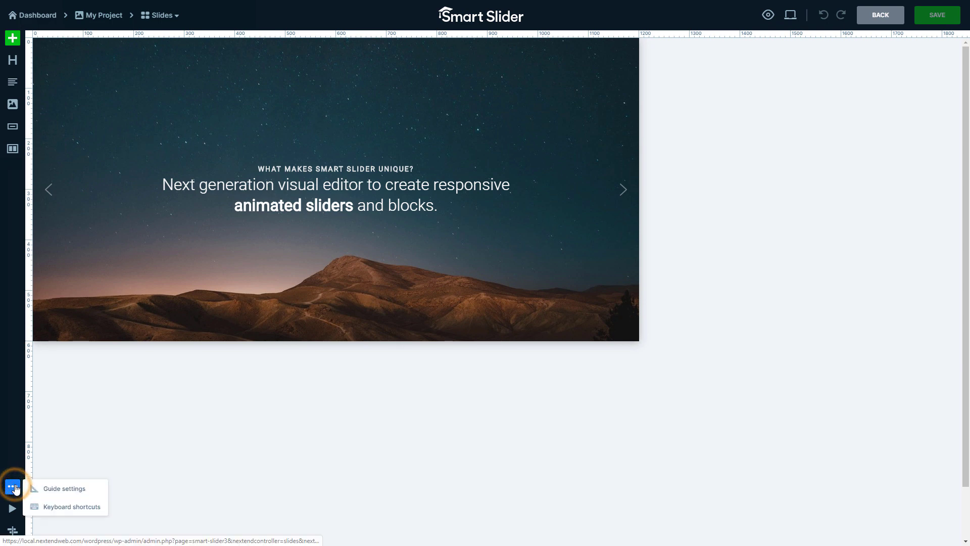
{"action": "left_click", "coordinate": [72, 507]}
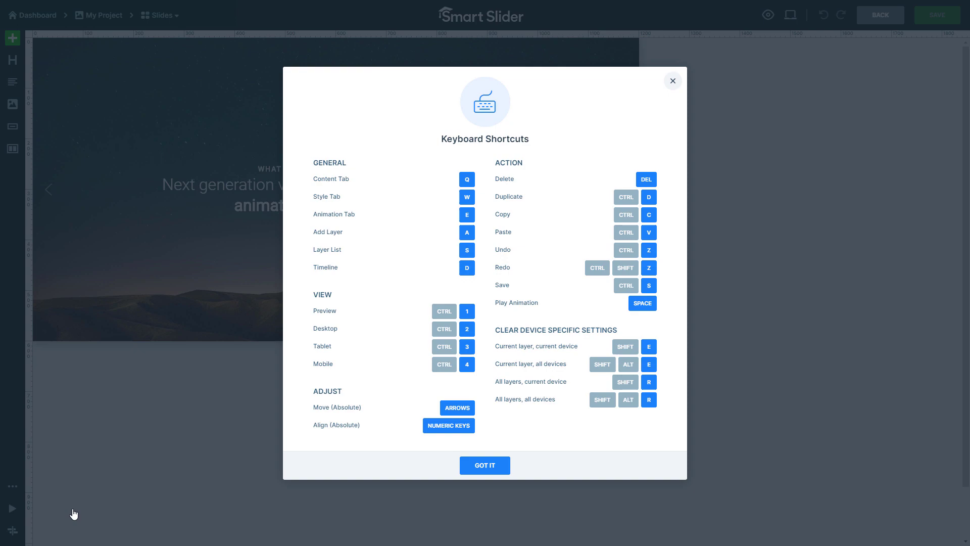
{"action": "left_click", "coordinate": [473, 470]}
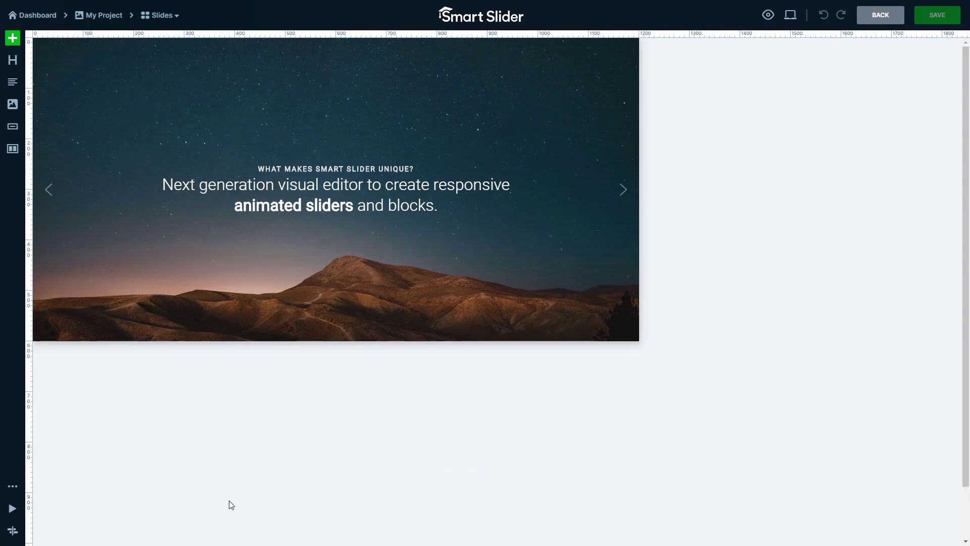
{"action": "left_click", "coordinate": [14, 530]}
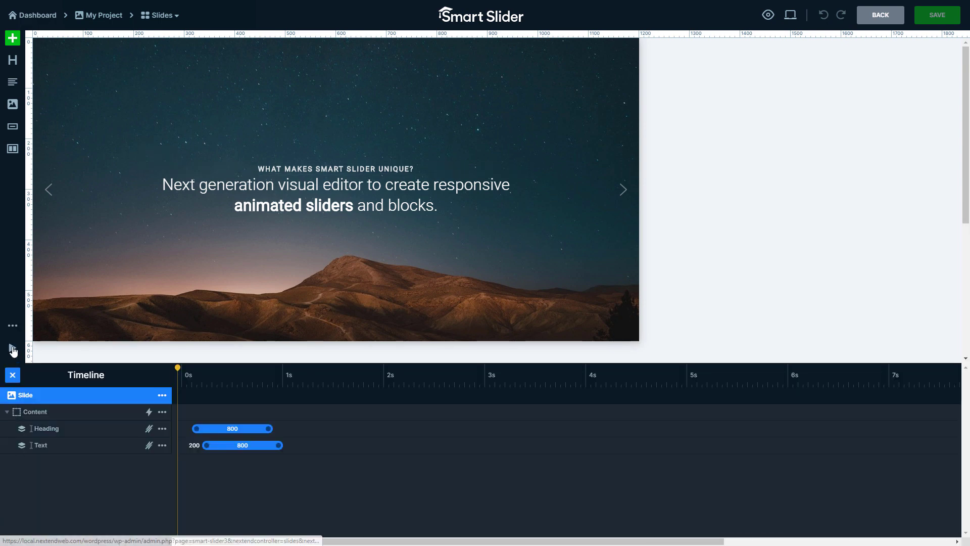
{"action": "left_click", "coordinate": [13, 349]}
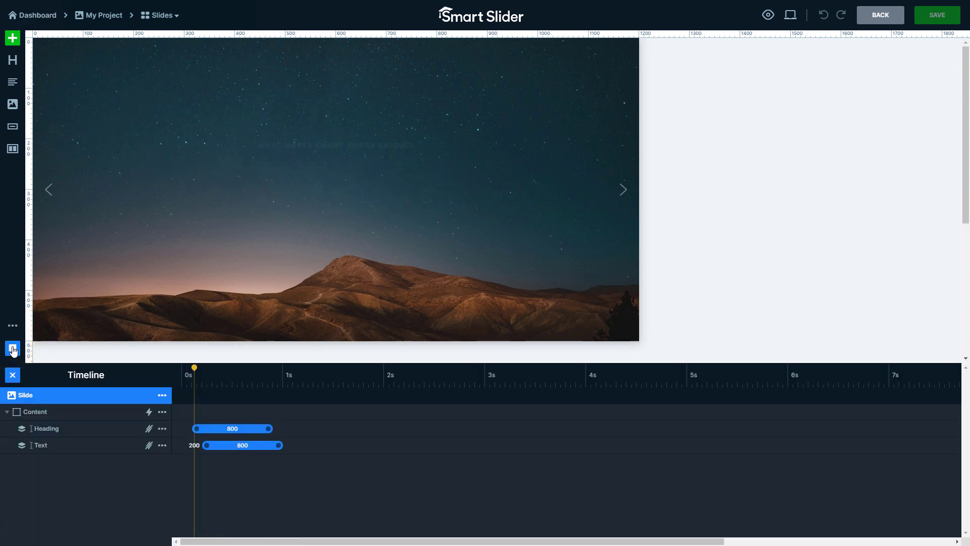
{"action": "left_click", "coordinate": [12, 348]}
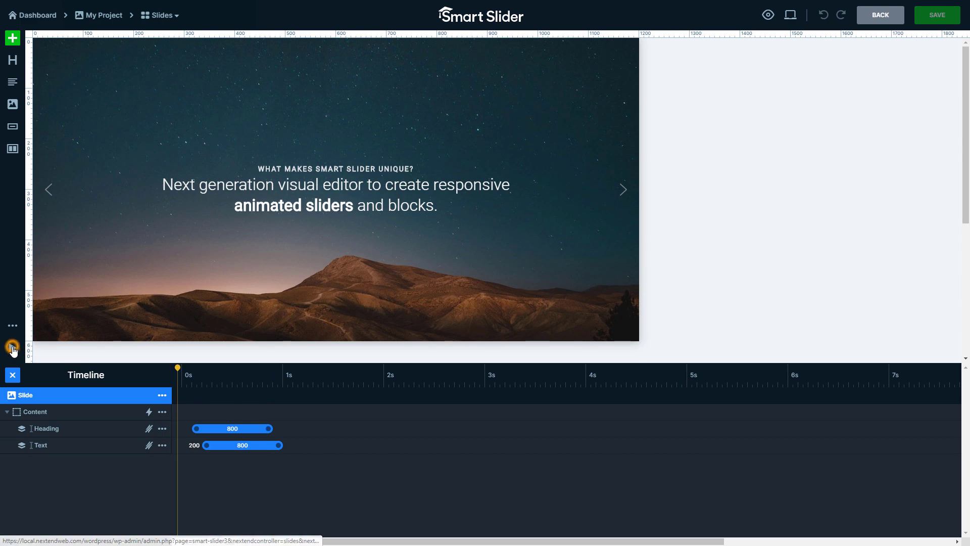
{"action": "left_click", "coordinate": [11, 374]}
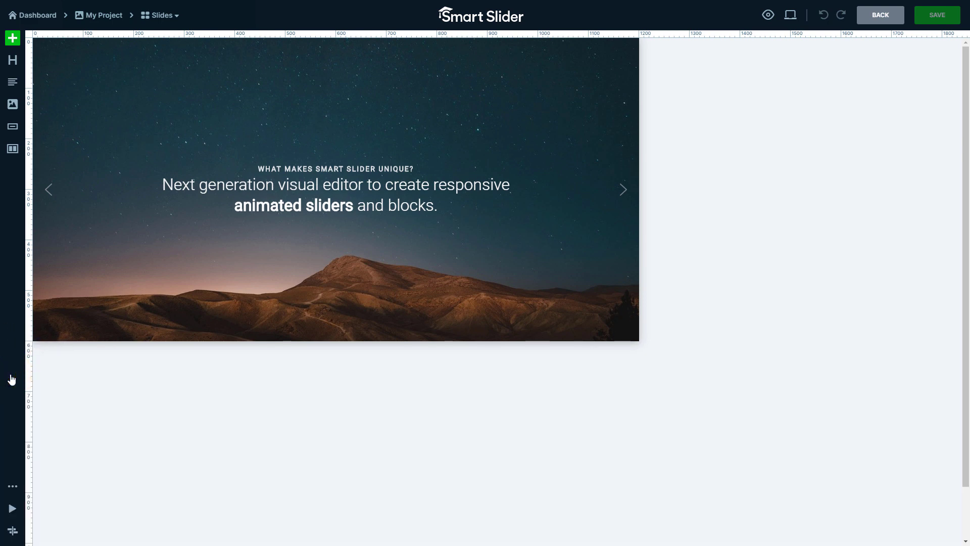
{"action": "left_click", "coordinate": [343, 172]}
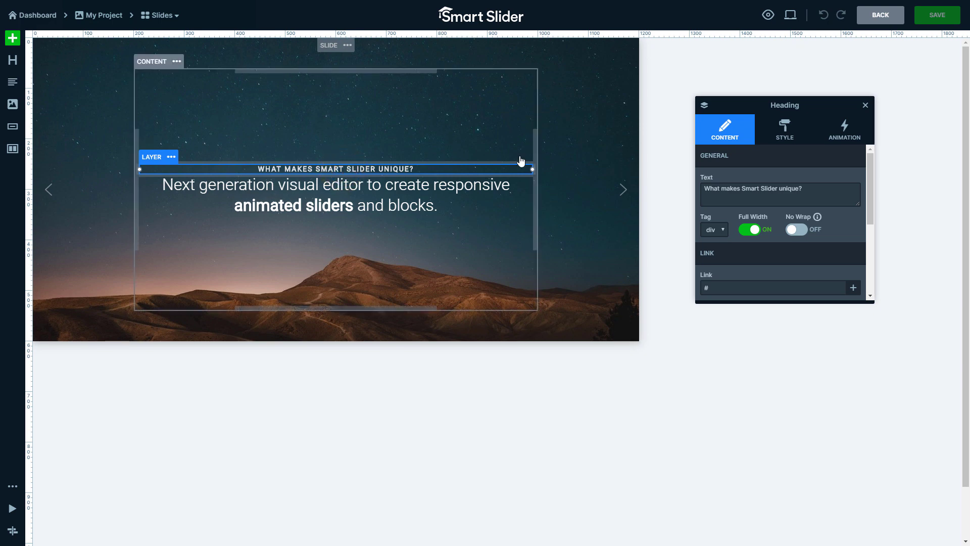
{"action": "left_click_drag", "start_coordinate": [796, 103], "coordinate": [746, 104]}
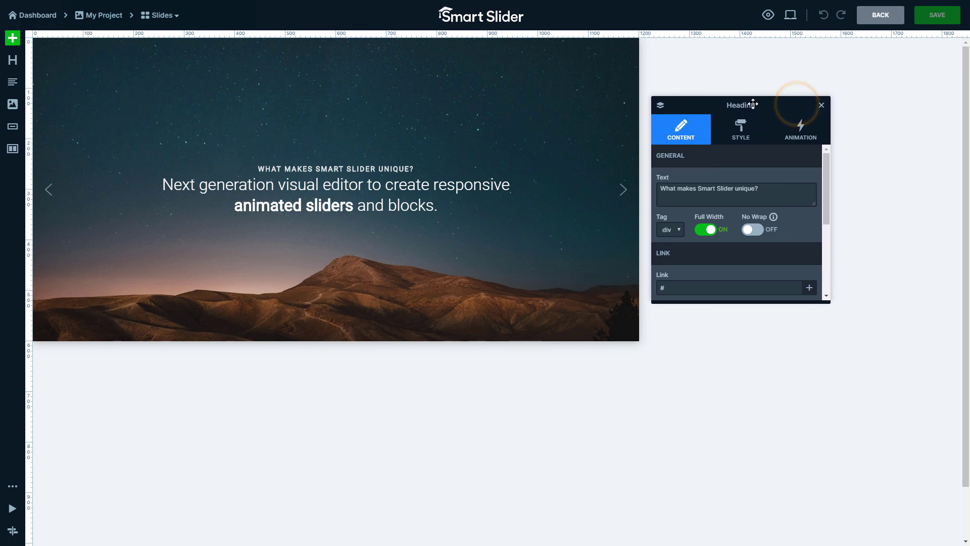
{"action": "left_click_drag", "start_coordinate": [705, 301], "coordinate": [705, 339]}
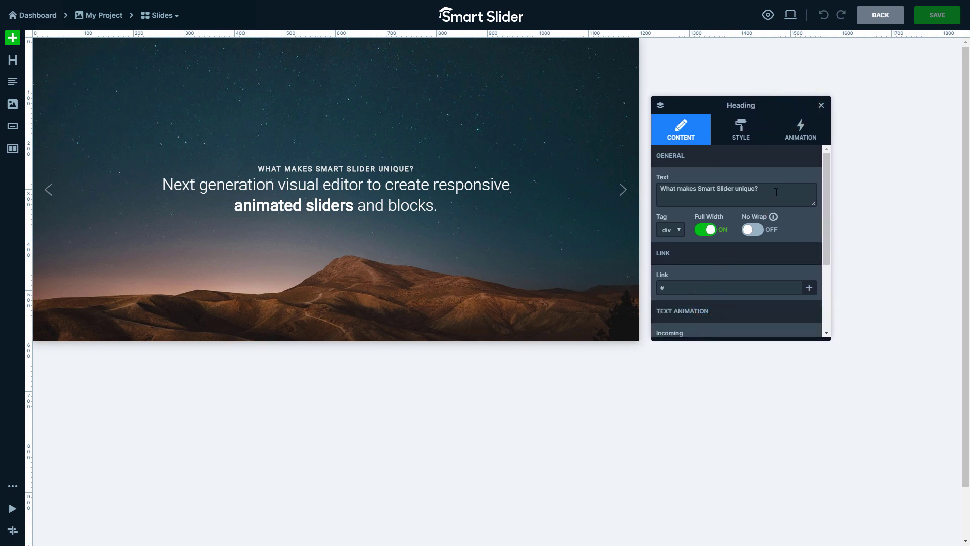
{"action": "left_click", "coordinate": [821, 104]}
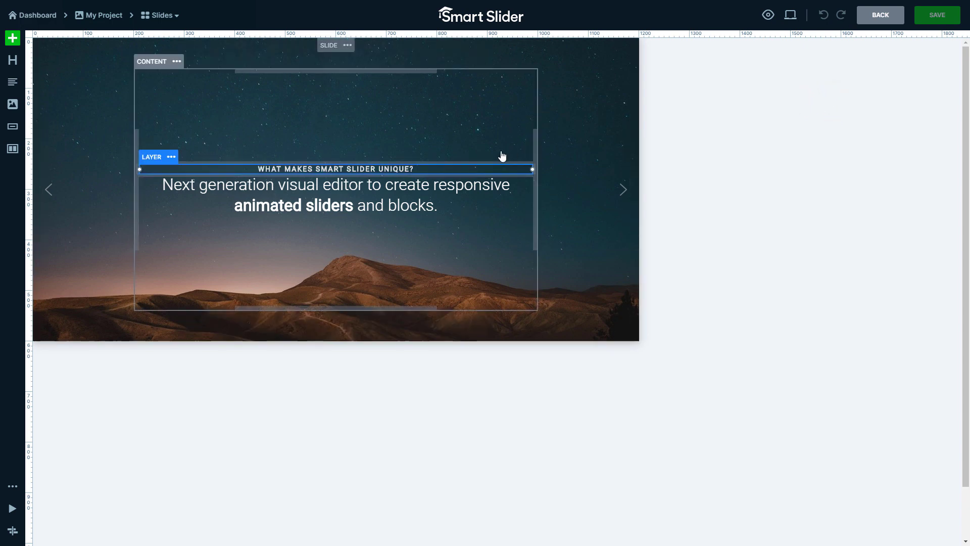
- Select the WHAT MAKES SMART SLIDER UNIQUE? heading, check the Layer list, and return to its settings
{"action": "left_click", "coordinate": [455, 173]}
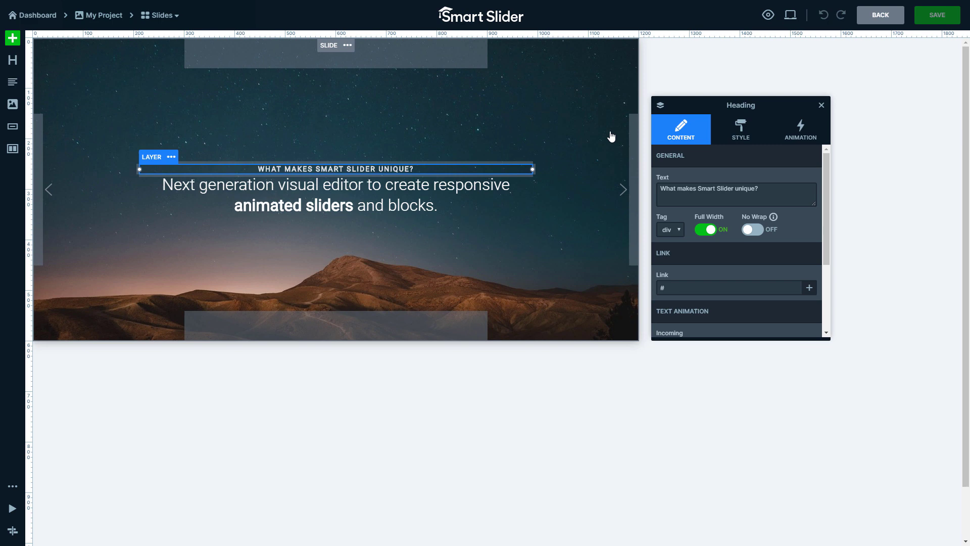
{"action": "left_click", "coordinate": [660, 108]}
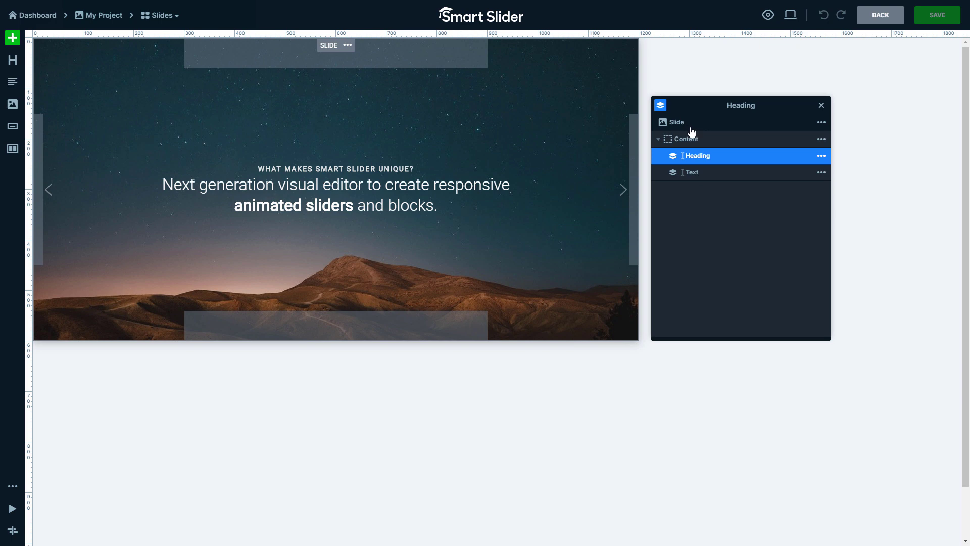
{"action": "left_click", "coordinate": [720, 158]}
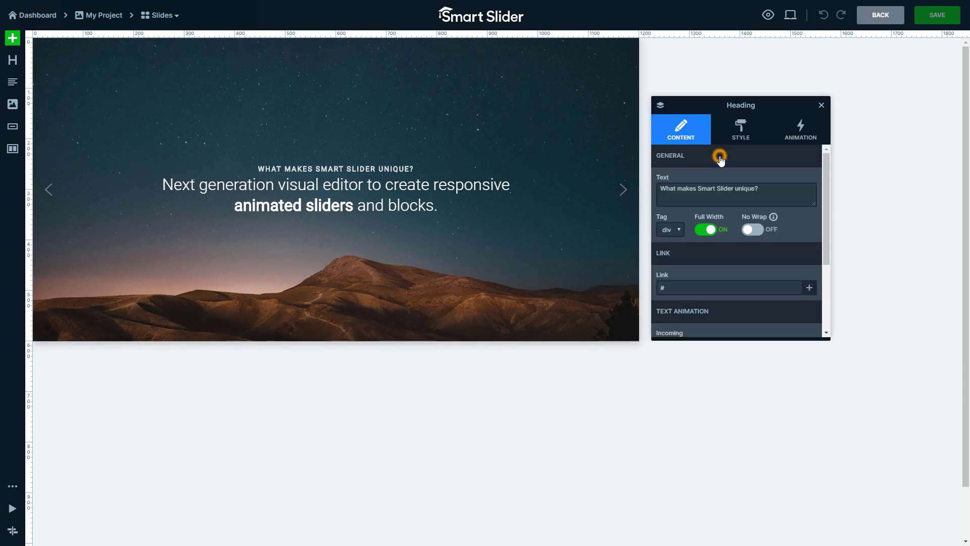
- View the heading's Style, then its IN animation: 800 ms duration, 100 ms delay, Cubic Out easing
{"action": "left_click", "coordinate": [759, 139]}
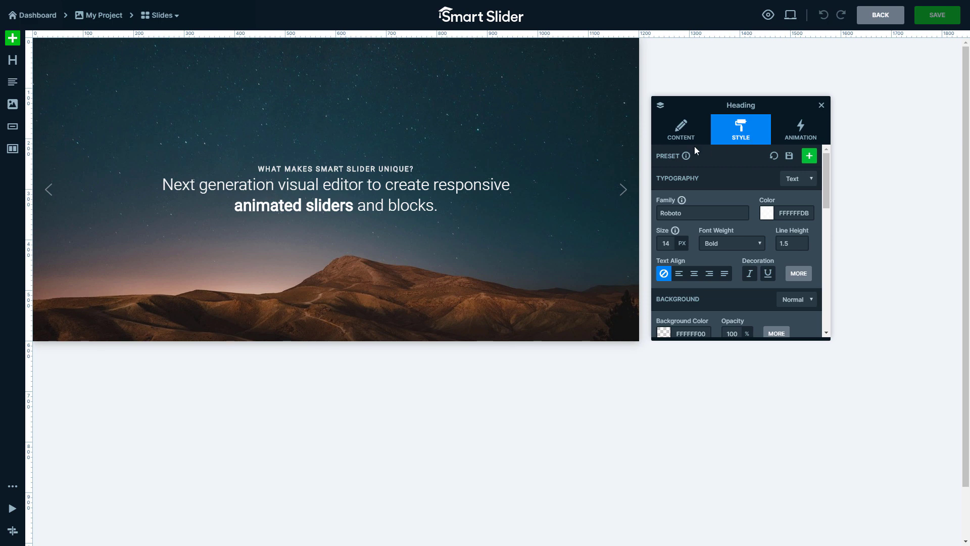
{"action": "mouse_move", "coordinate": [429, 173]}
{"action": "left_mouse_down"}
{"action": "mouse_move", "coordinate": [429, 228]}
{"action": "mouse_move", "coordinate": [438, 174]}
{"action": "left_mouse_up"}
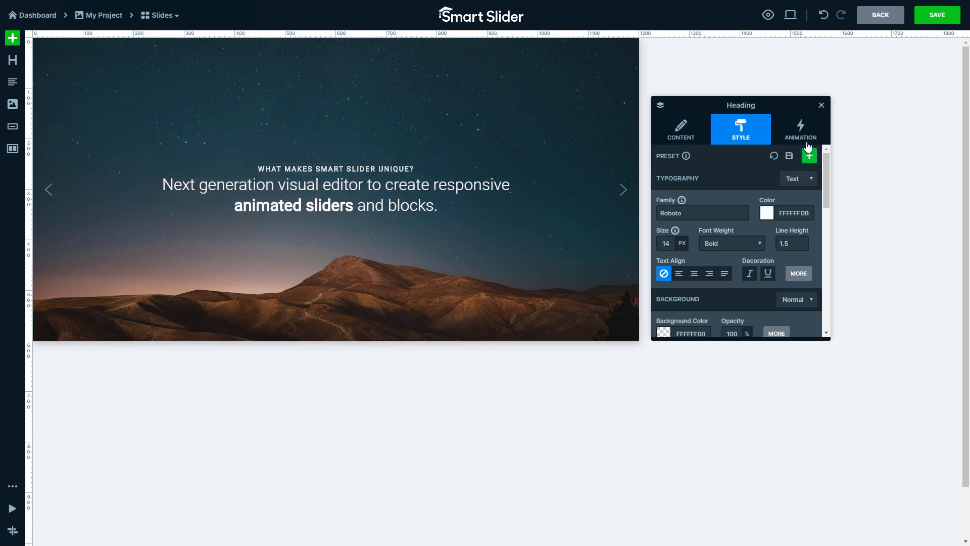
{"action": "left_click", "coordinate": [787, 137]}
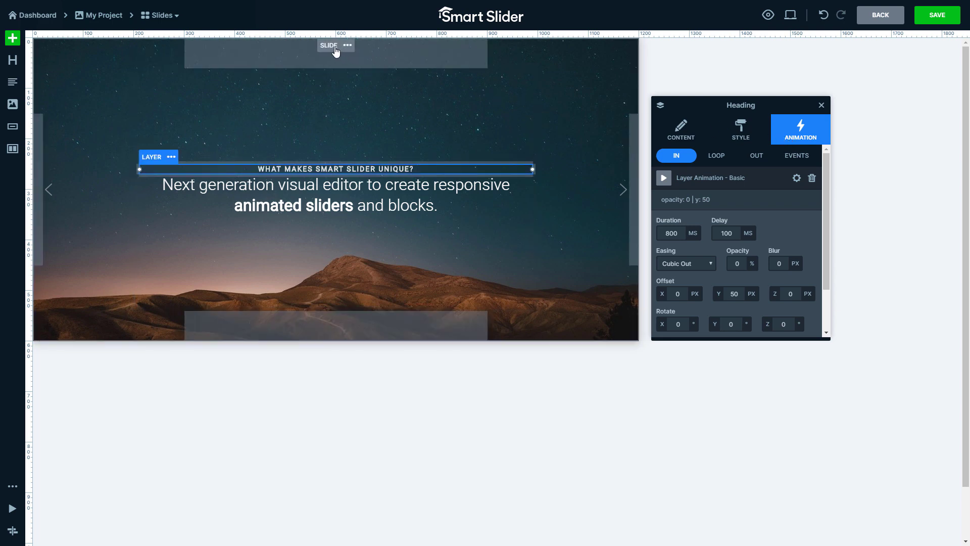
- Select the slide itself to show its 1200×600 starry background and focus point
{"action": "left_click", "coordinate": [329, 46]}
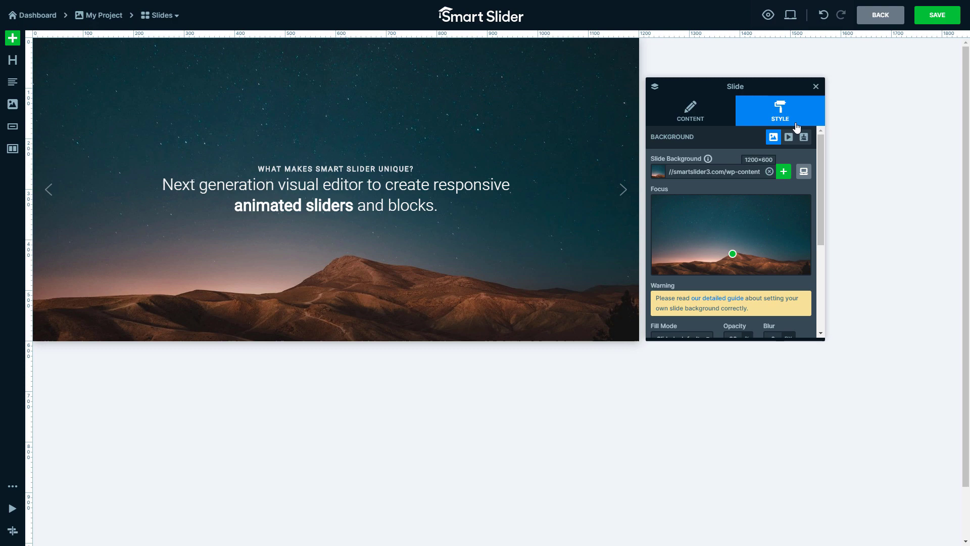
- Set the background to slidebackground2.jpg and move its focus point to about X 55%, Y 92%
{"action": "left_click", "coordinate": [782, 172]}
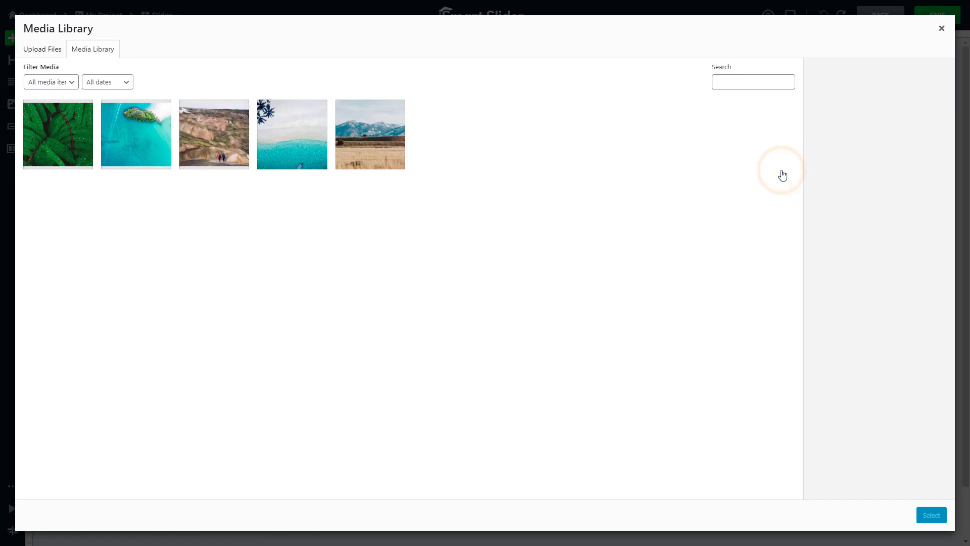
{"action": "left_click", "coordinate": [322, 123]}
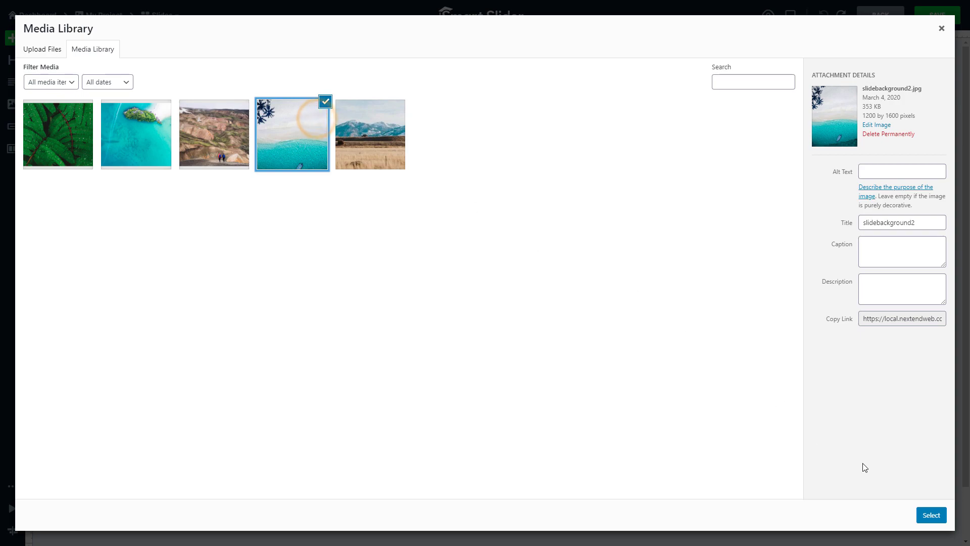
{"action": "left_click", "coordinate": [932, 514]}
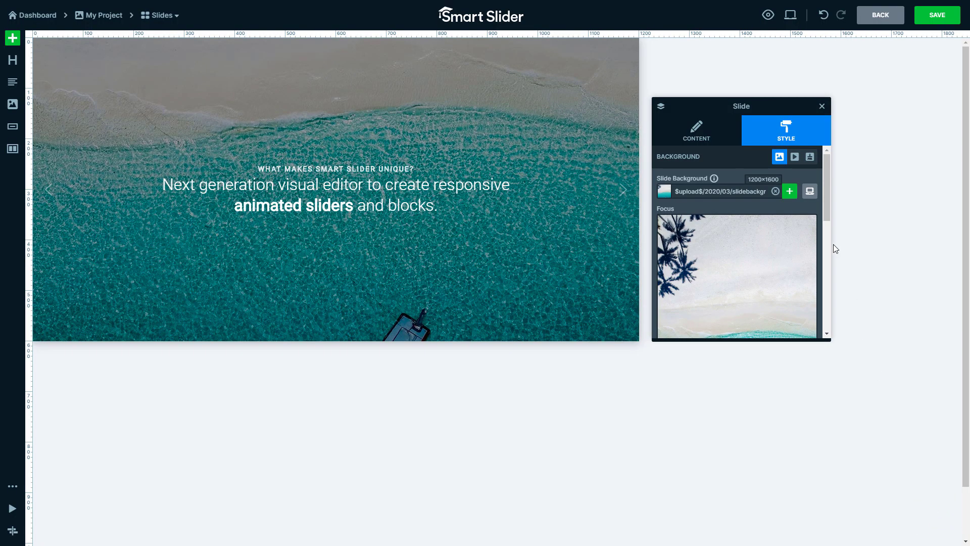
{"action": "left_click_drag", "start_coordinate": [824, 213], "coordinate": [832, 253]}
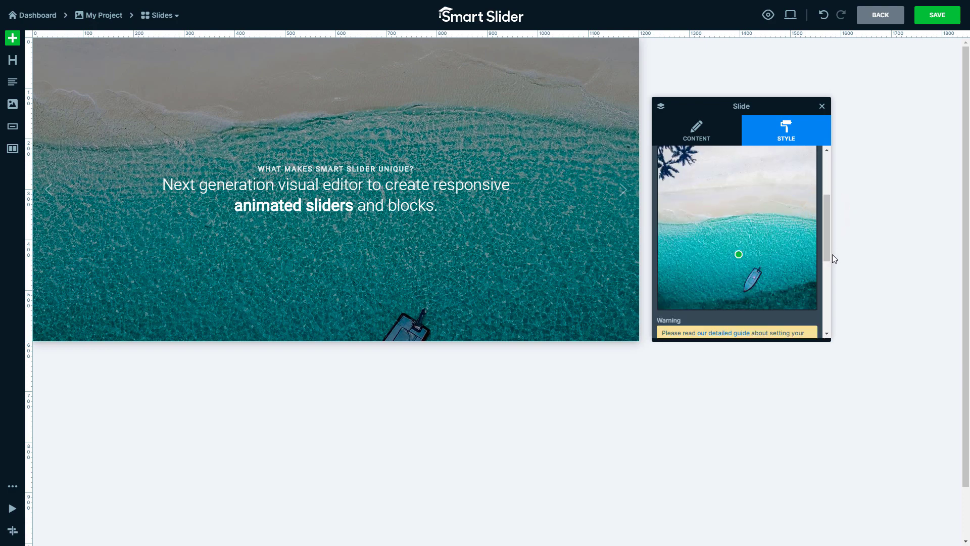
{"action": "left_click_drag", "start_coordinate": [739, 254], "coordinate": [746, 296]}
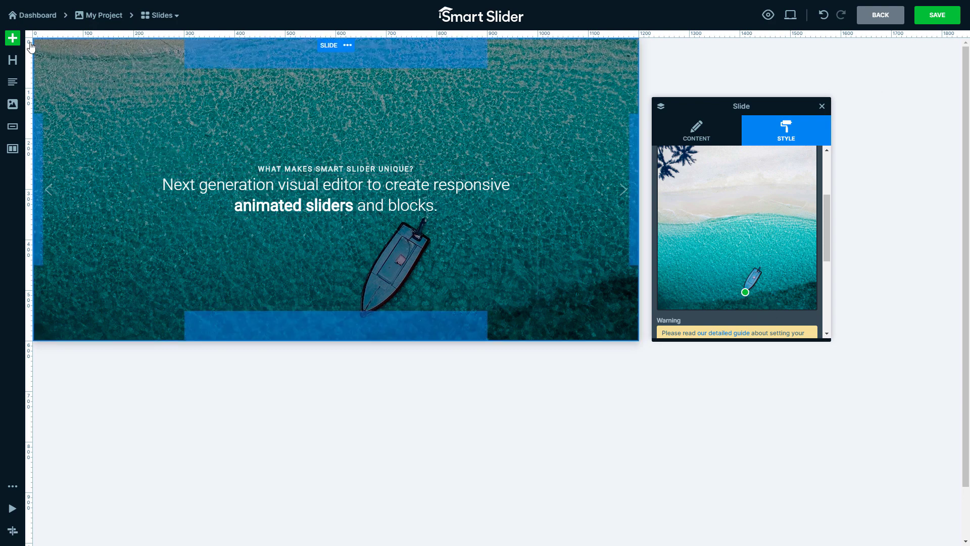
- Drop a Button layer under the headline and change its label from Read more to 'Subscribe'
{"action": "left_click", "coordinate": [14, 39]}
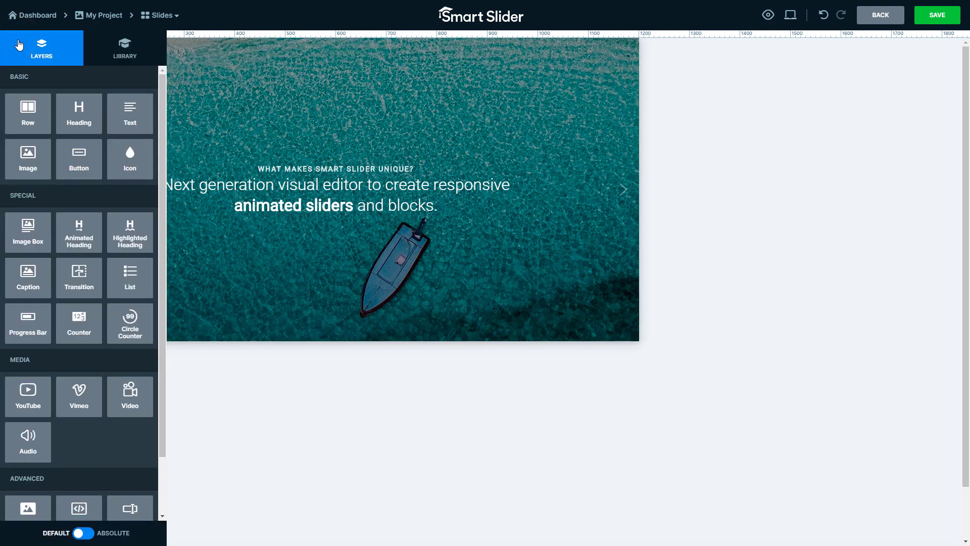
{"action": "left_click_drag", "start_coordinate": [76, 165], "coordinate": [297, 221]}
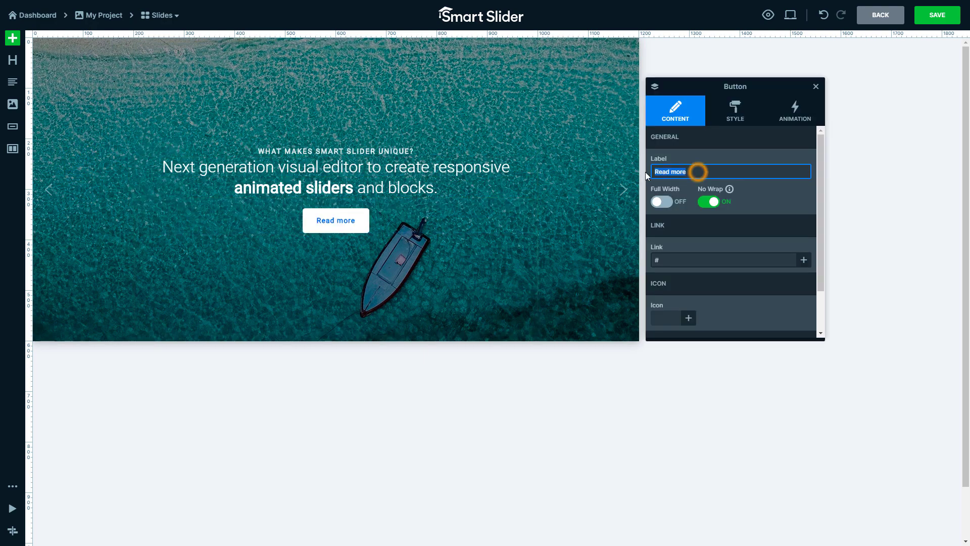
{"action": "type", "text": "Subscribe"}
{"action": "key", "text": "Return"}
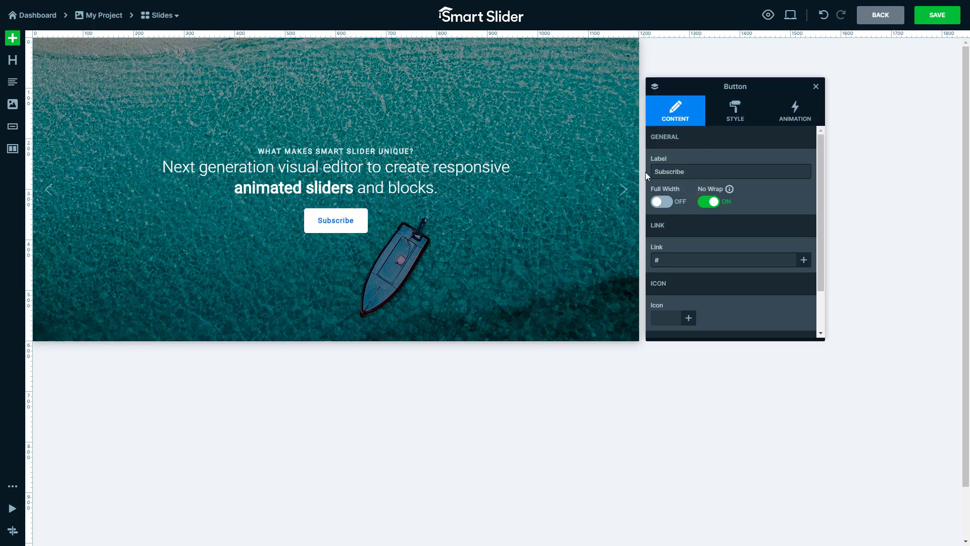
{"action": "left_click", "coordinate": [172, 201]}
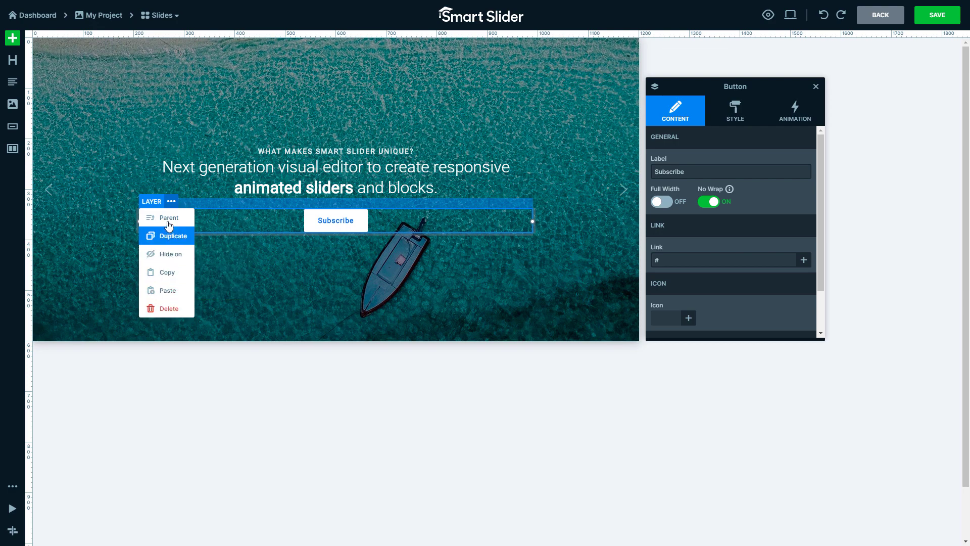
{"action": "left_click", "coordinate": [171, 201]}
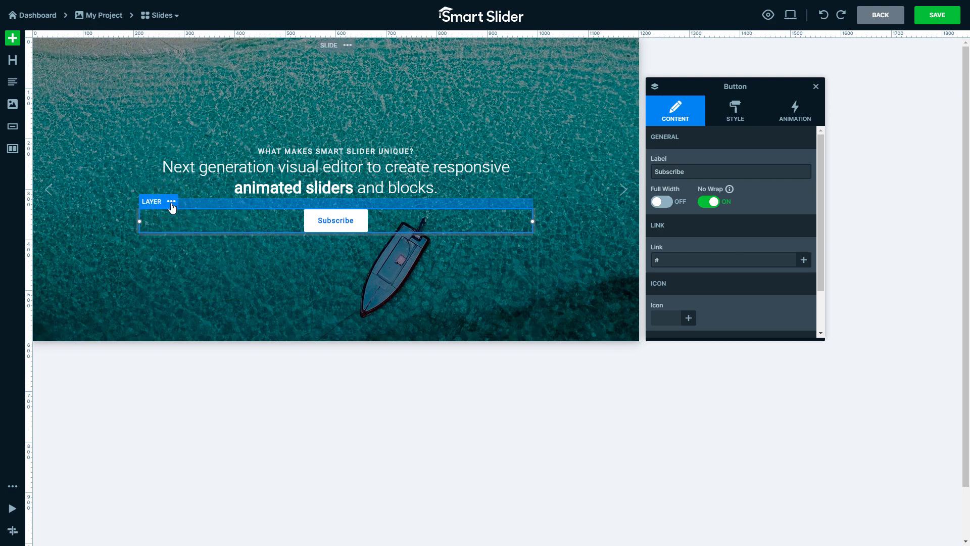
{"action": "left_click", "coordinate": [14, 40]}
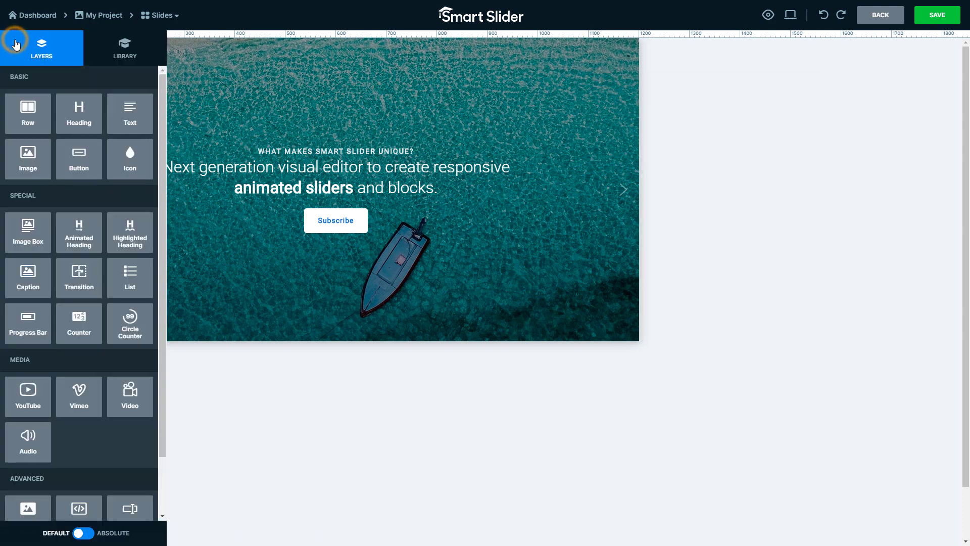
- Load the Next Generation Plugin layout from the Library's FEATURE category onto the slide
{"action": "left_click", "coordinate": [98, 47]}
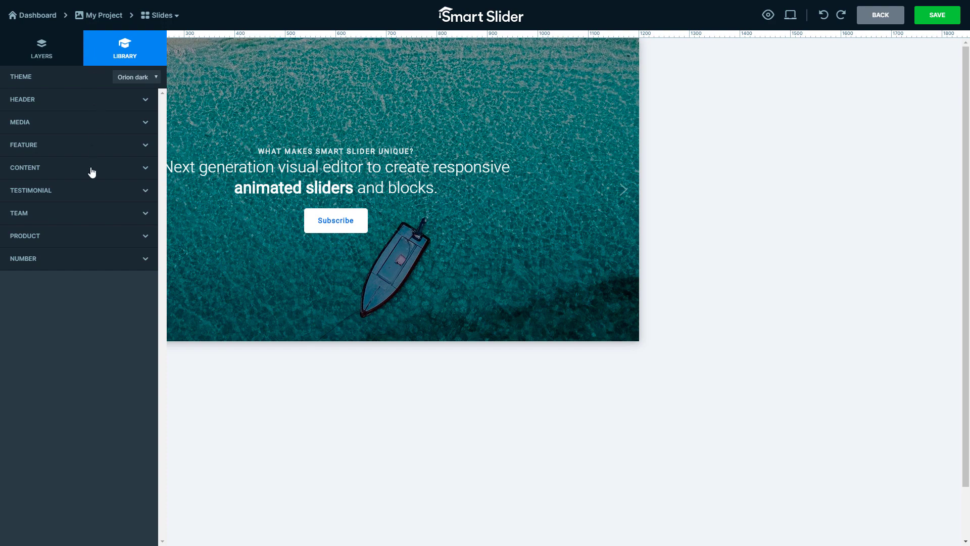
{"action": "left_click", "coordinate": [85, 215]}
{"action": "left_click", "coordinate": [88, 192]}
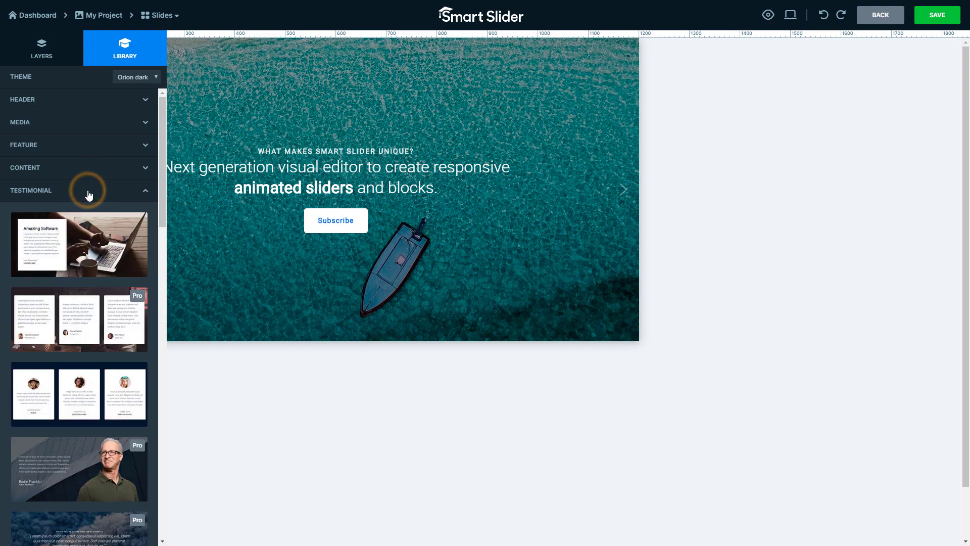
{"action": "left_click", "coordinate": [89, 148]}
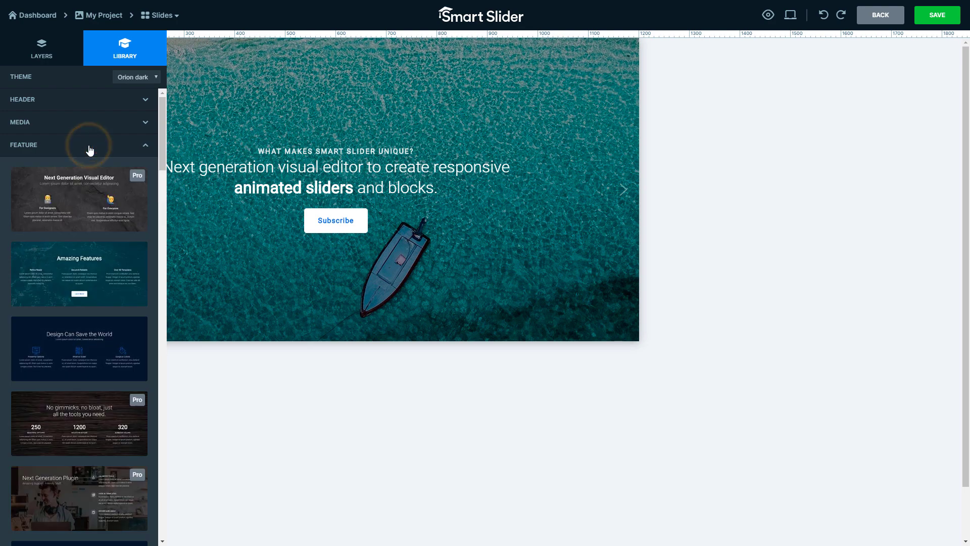
{"action": "left_click", "coordinate": [84, 489]}
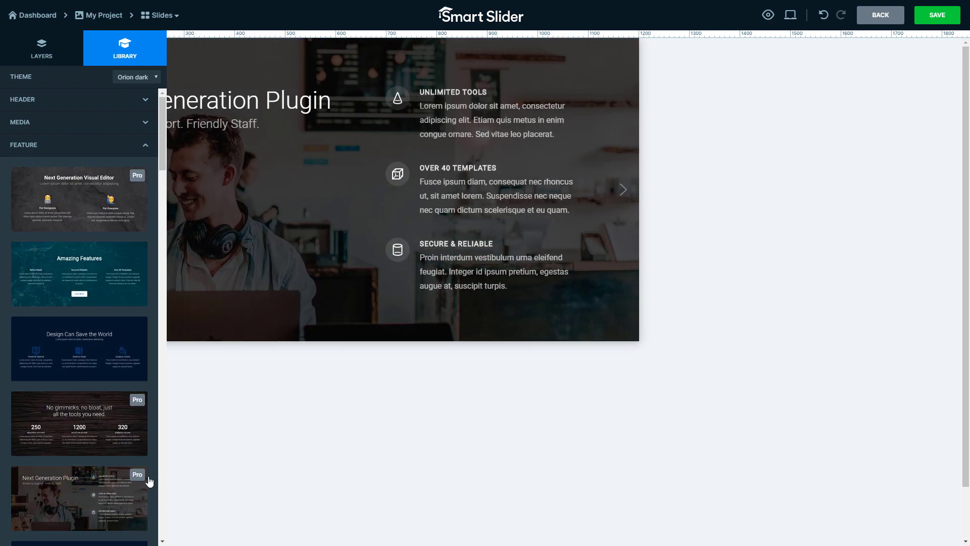
{"action": "left_click", "coordinate": [276, 438]}
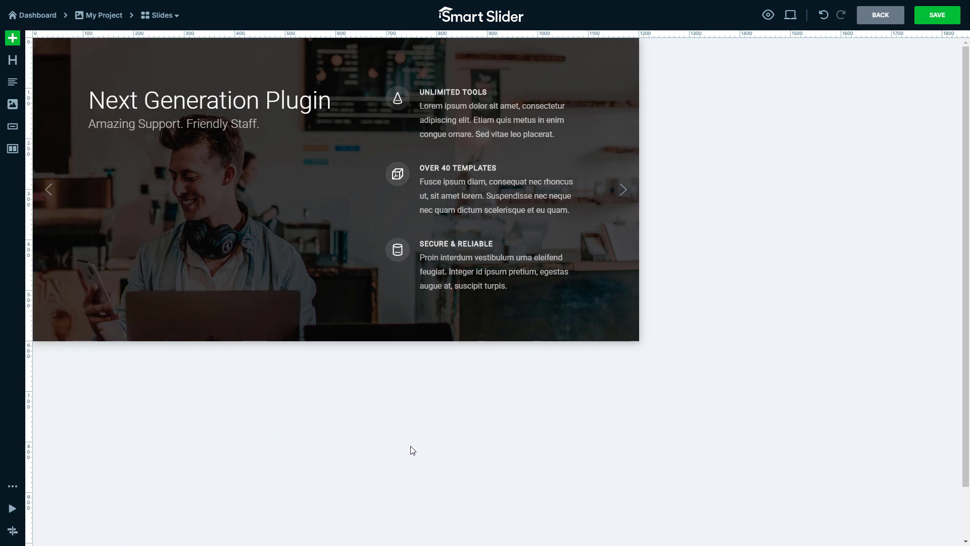
- Undo the library layout to restore the beach slide with tagline, headline and Subscribe button
{"action": "left_click", "coordinate": [824, 21]}
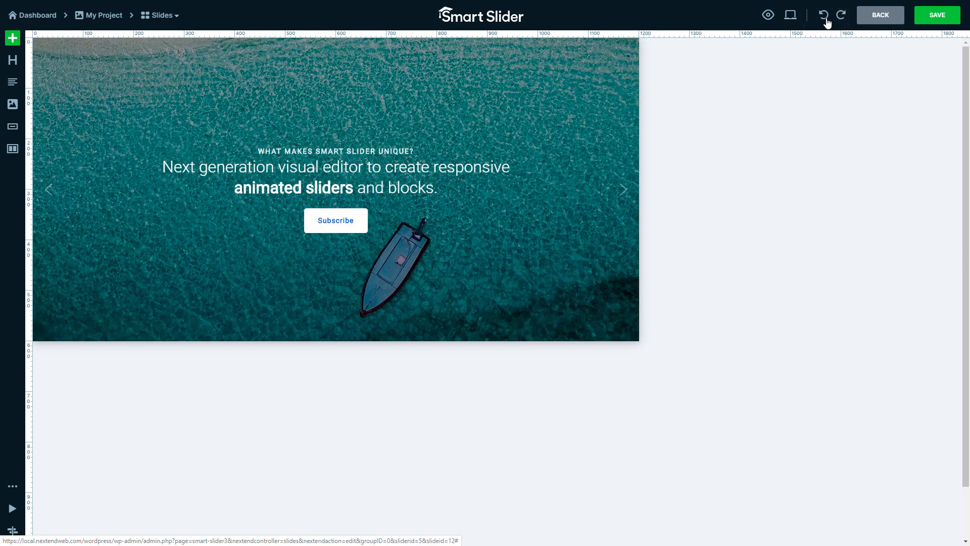